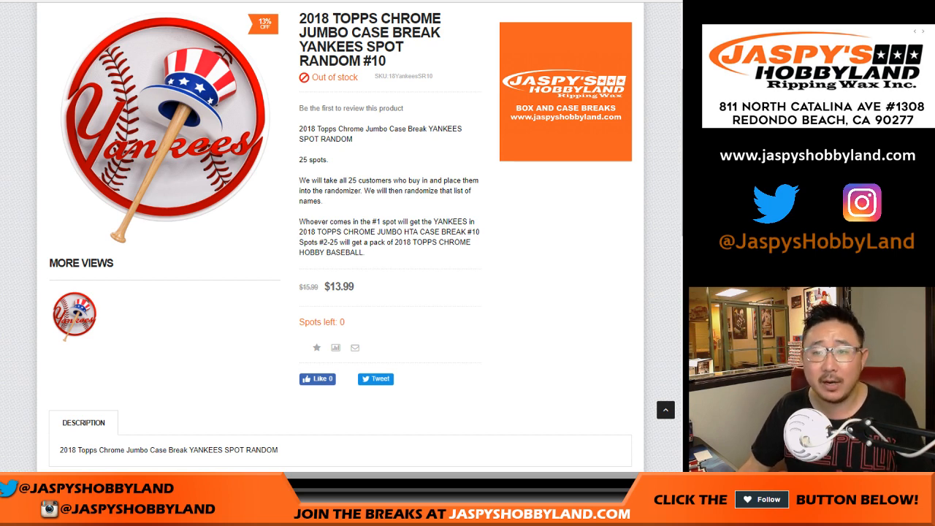
Review the name list in the randomizer, then move to the prize spreadsheet.
key(ctrl+Tab)
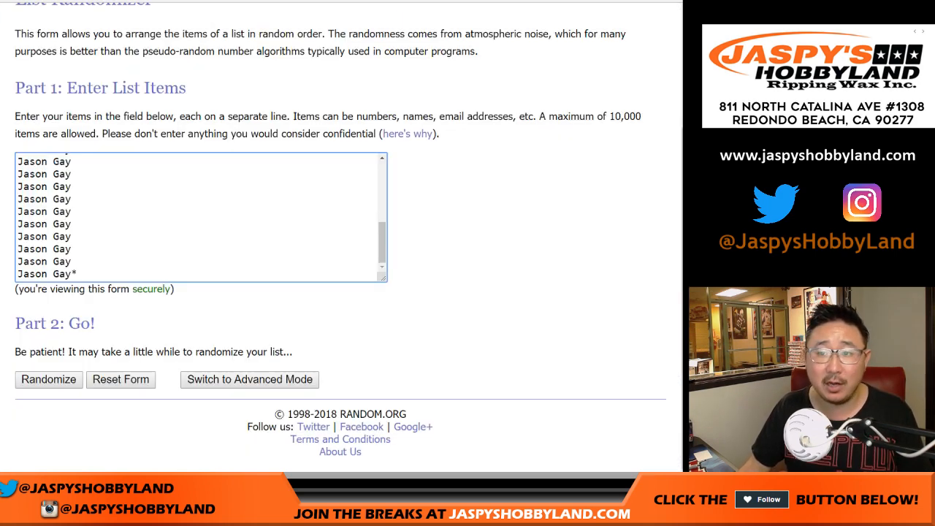
scroll(201, 219, up, 5)
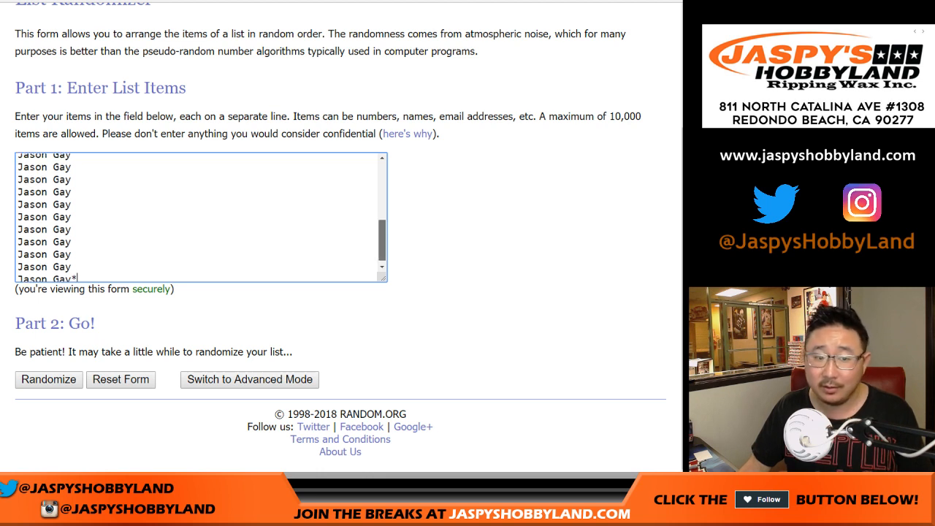
scroll(201, 219, up, 5)
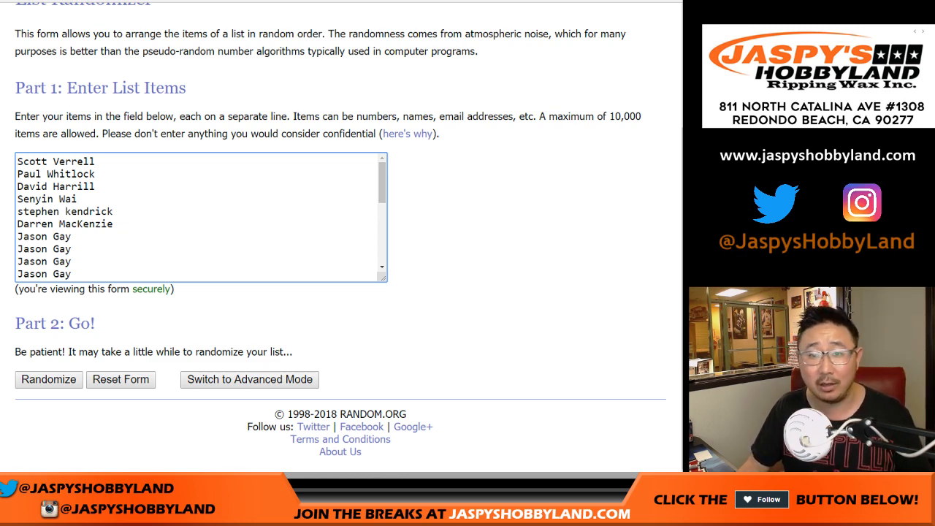
key(ctrl+Tab)
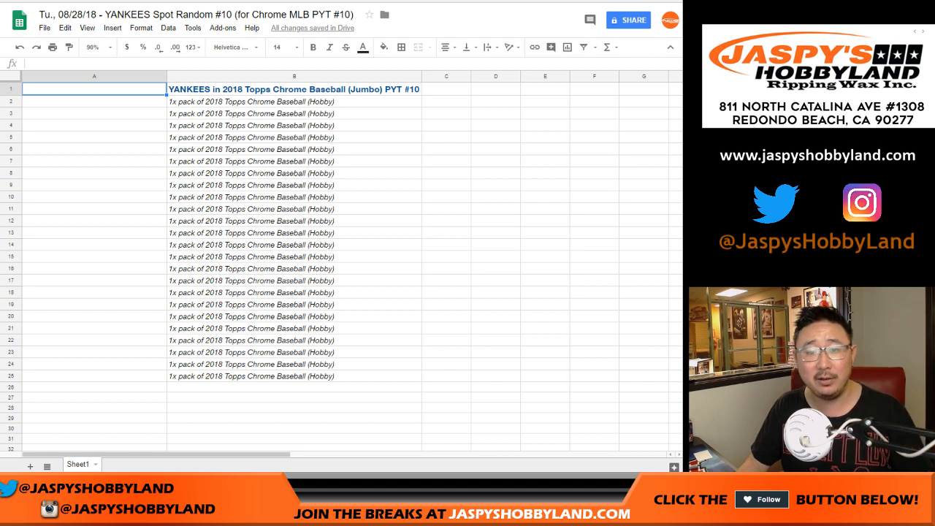
Select the 24 pack rows B2:B25 to confirm the count.
click(293, 102)
key(ctrl+shift+Down)
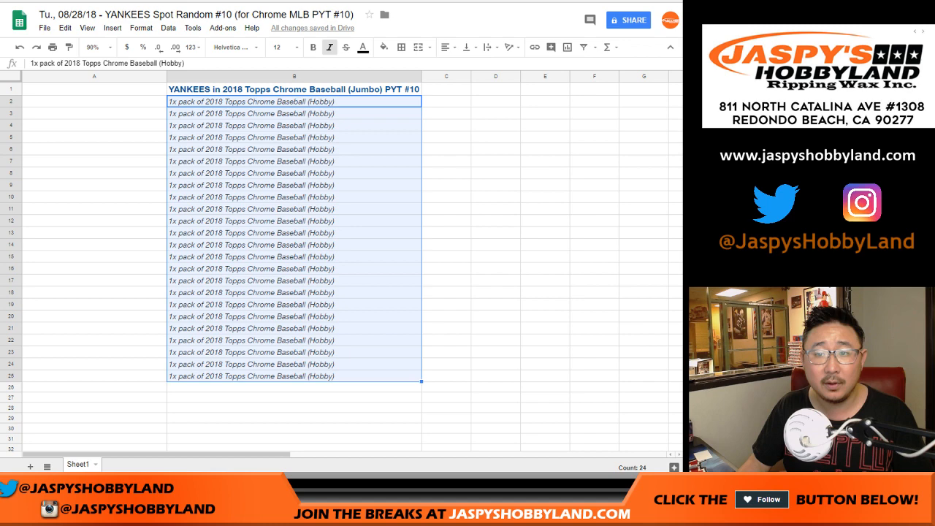
Roll two dice on the Dice Roller (1 and 5), then return to the List Randomizer.
key(ctrl+Tab)
key(ctrl+Tab)
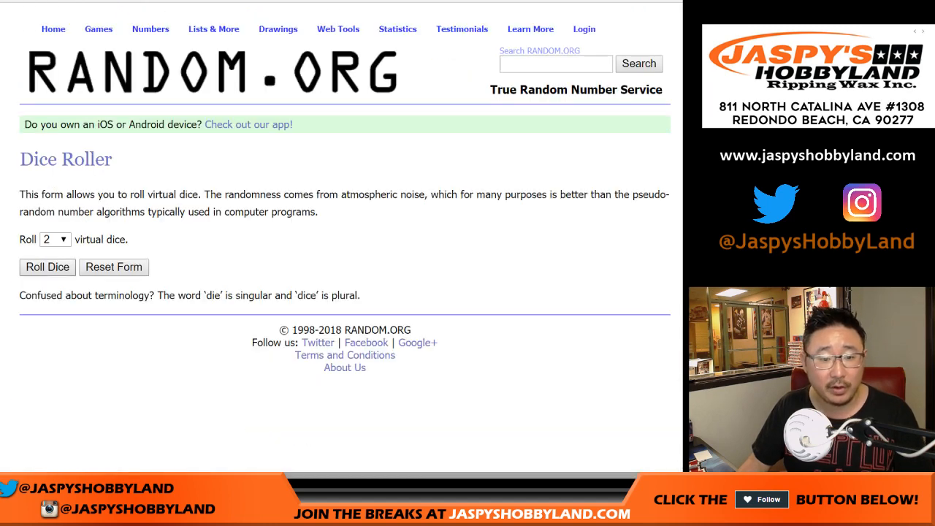
key(Return)
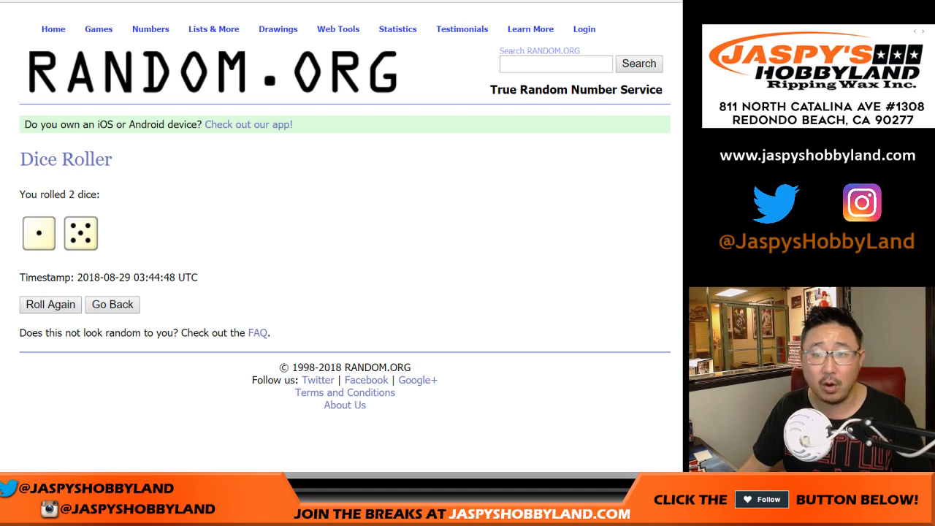
key(ctrl+Tab)
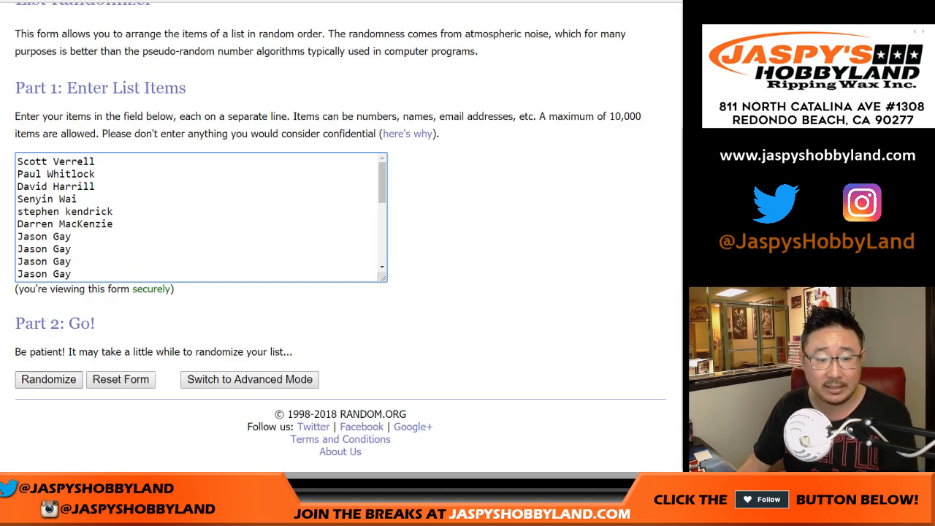
click(48, 379)
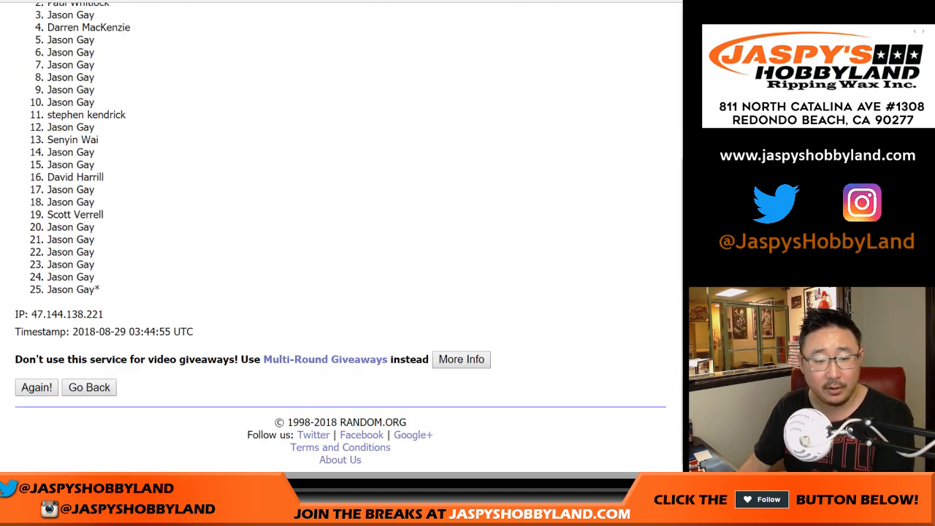
click(36, 380)
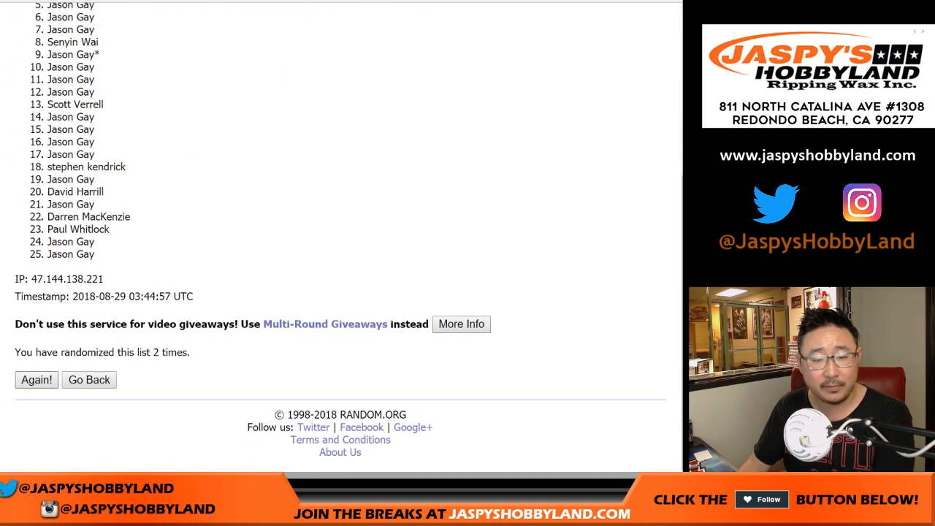
click(36, 380)
click(37, 379)
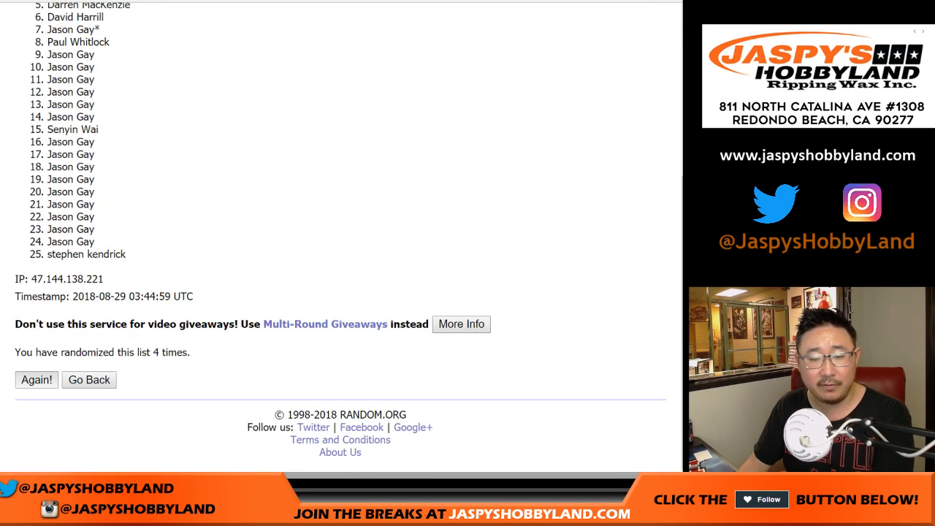
click(37, 380)
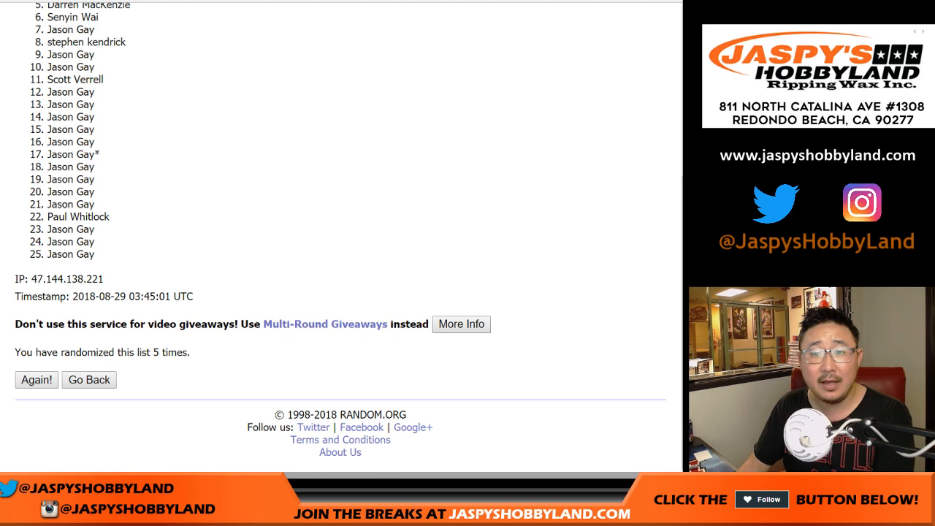
drag(190, 352, 141, 352)
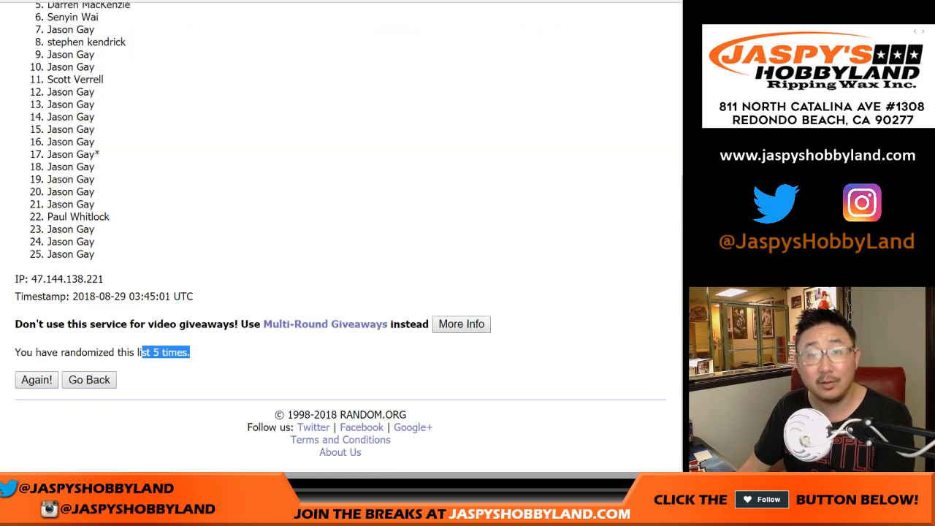
click(219, 352)
click(36, 380)
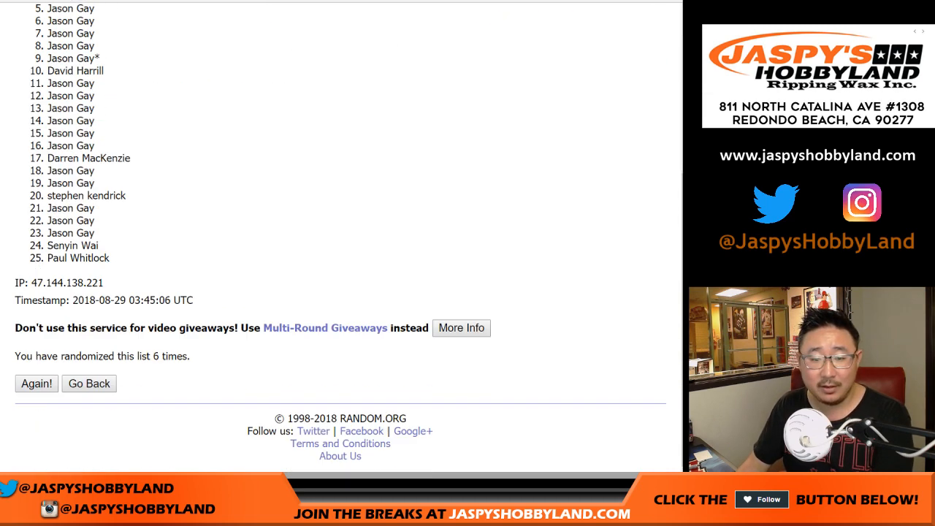
drag(190, 352, 152, 352)
click(219, 352)
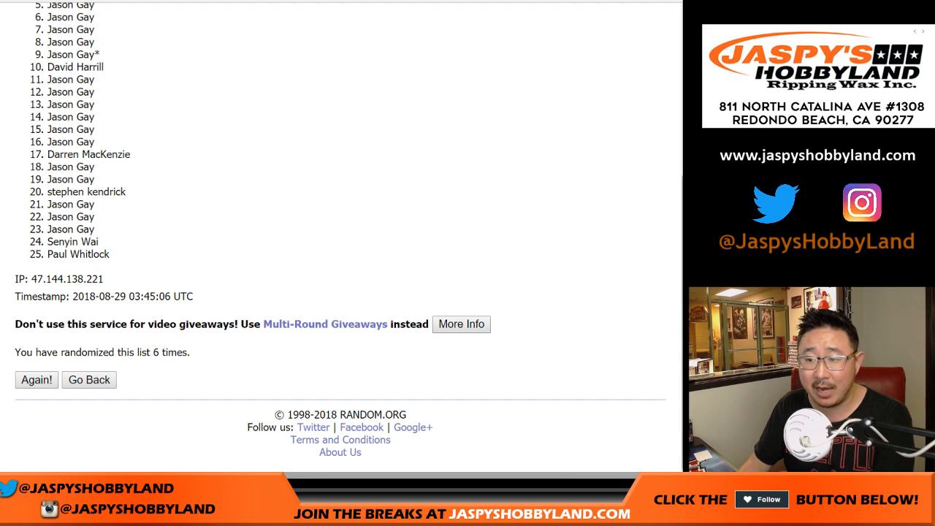
scroll(335, 219, up, 2)
scroll(336, 219, up, 1)
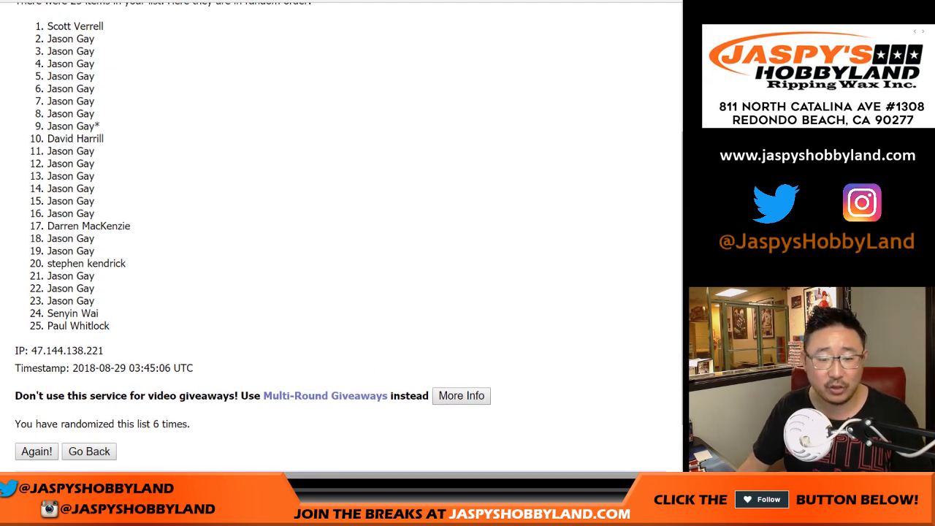
Select all 25 shuffled names and return to the prize spreadsheet.
drag(149, 424, 190, 424)
double_click(70, 214)
drag(46, 26, 109, 326)
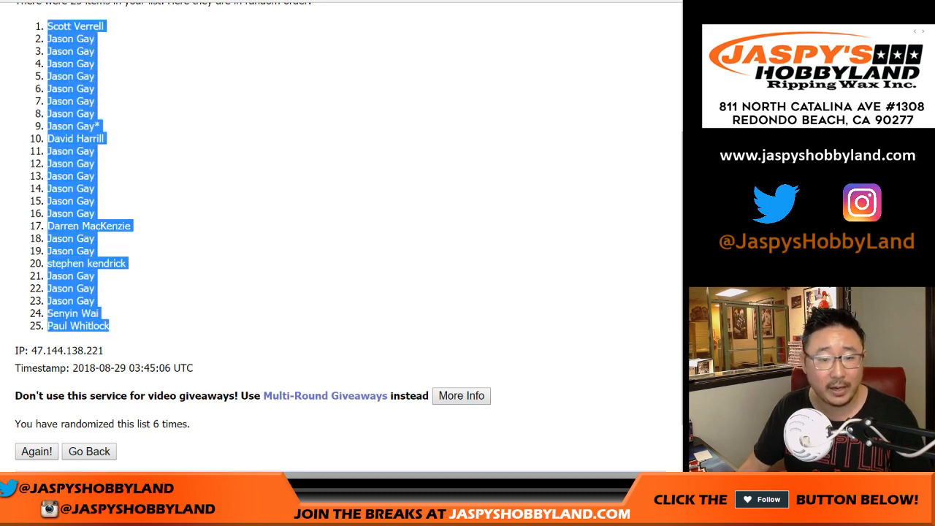
key(ctrl+Tab)
right_click(44, 90)
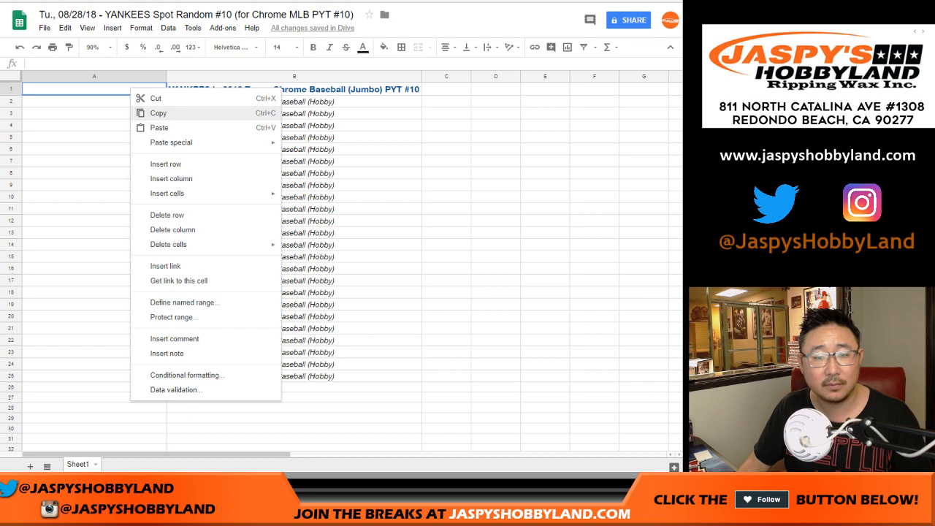
click(58, 120)
key(shift+Right)
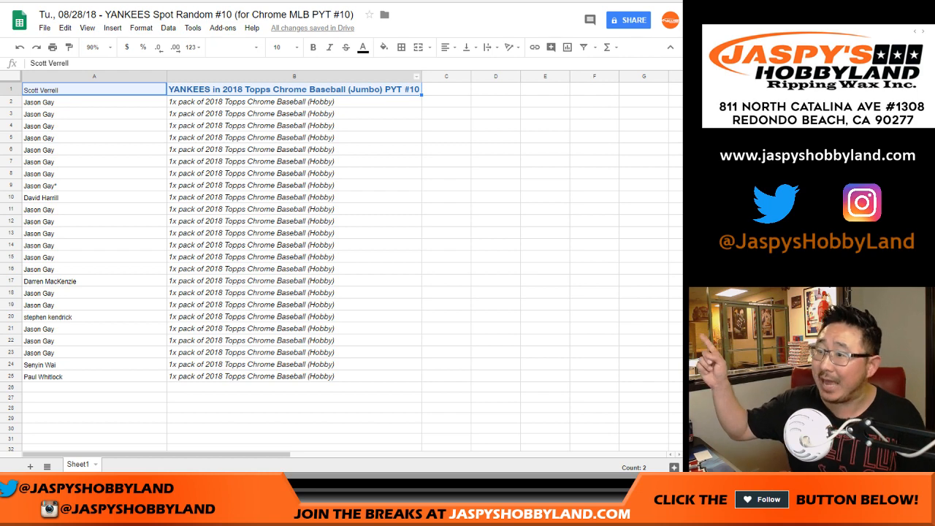
Select A2:B25 to check the remaining names against the pack rows.
key(Return)
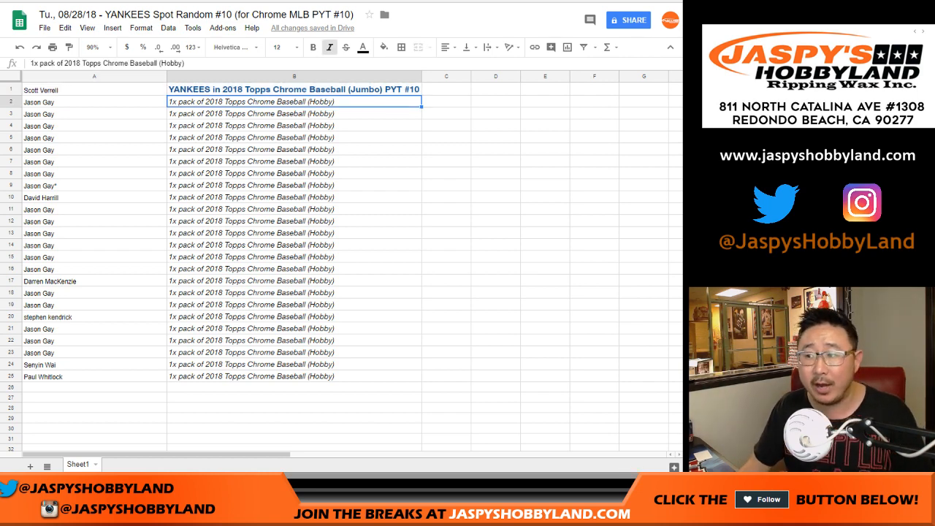
key(Left)
key(ctrl+shift+End)
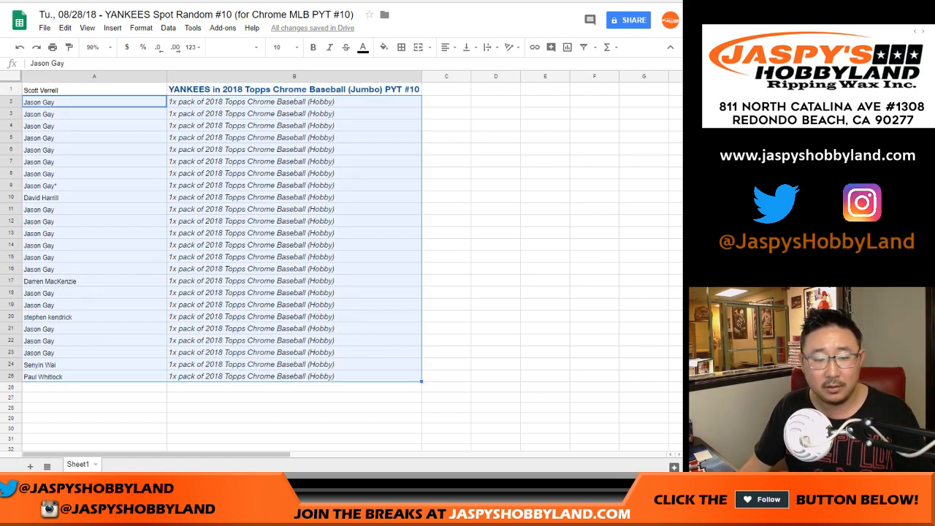